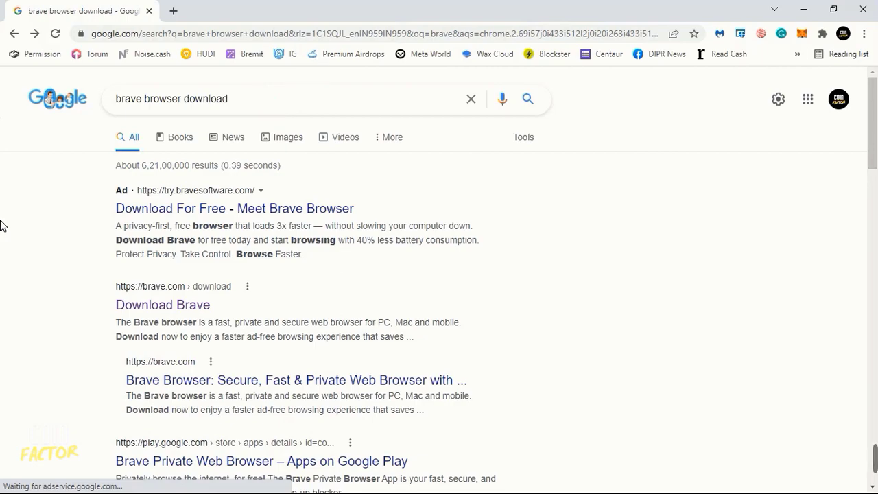
- Open the Brave download page and download the Windows 64-bit installer
left_click(183, 311)
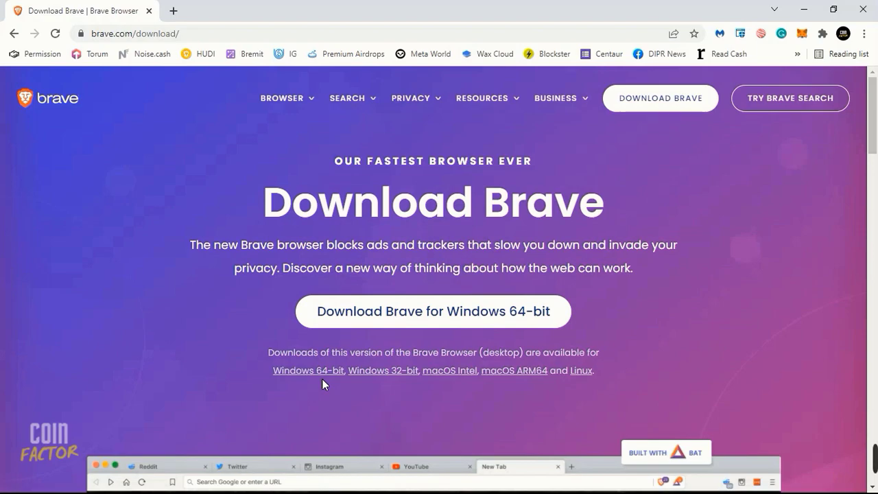
left_click(388, 317)
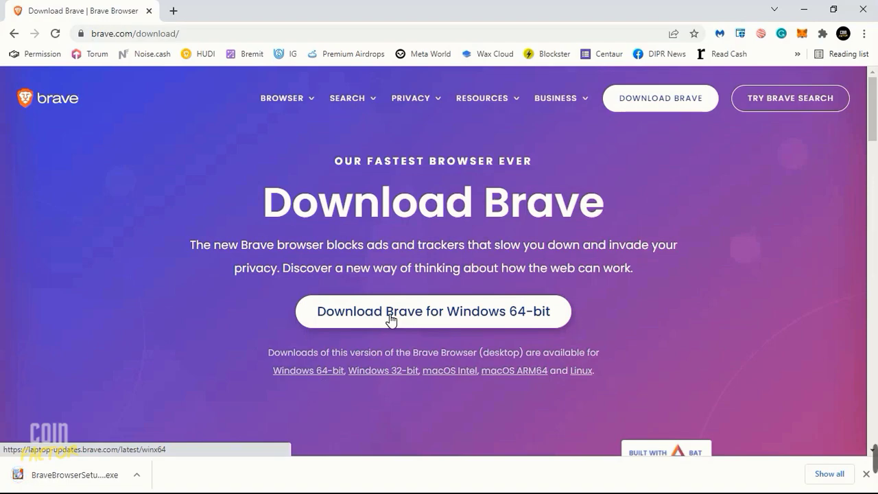
- Run the downloaded BraveBrowserSetup.exe installer, approving the security warning
left_click(137, 475)
left_click(171, 392)
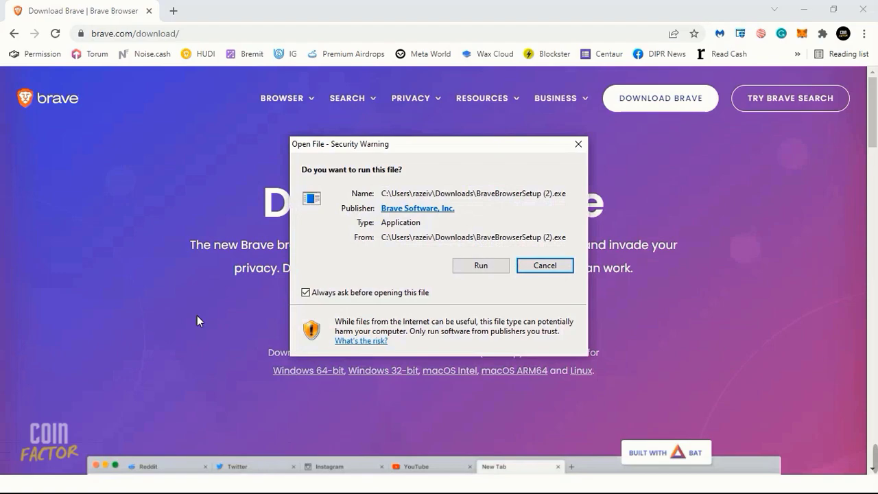
left_click(496, 266)
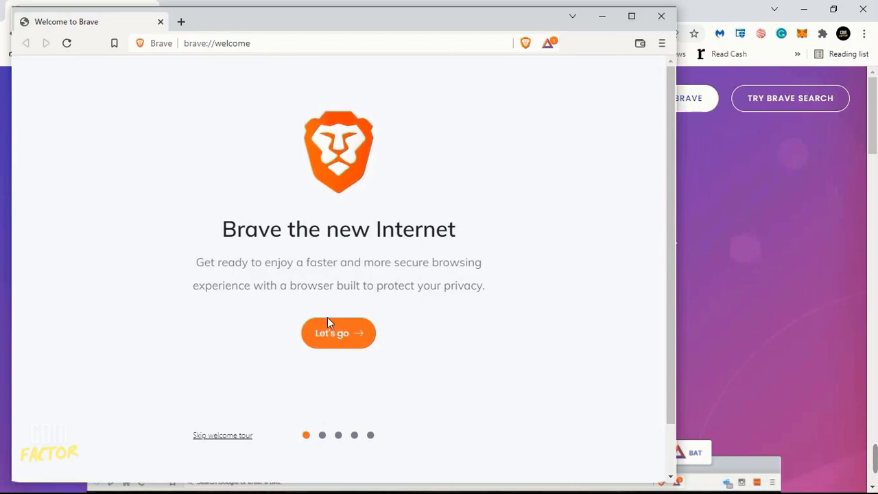
- Begin the welcome tour and import bookmarks and settings from the Chrome Coin profile
left_click(357, 338)
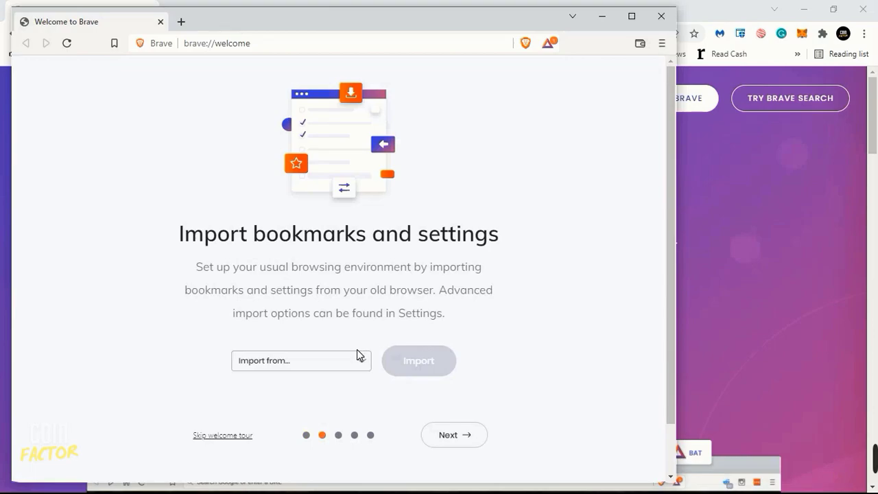
left_click(358, 360)
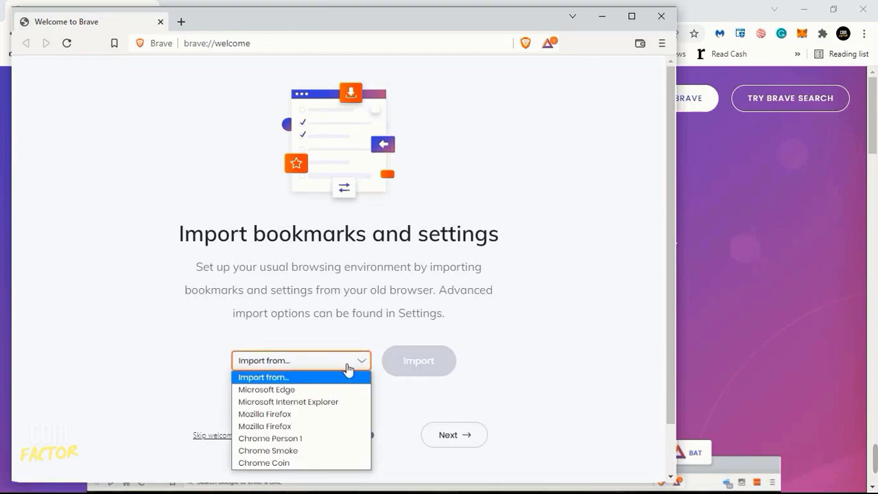
left_click(289, 463)
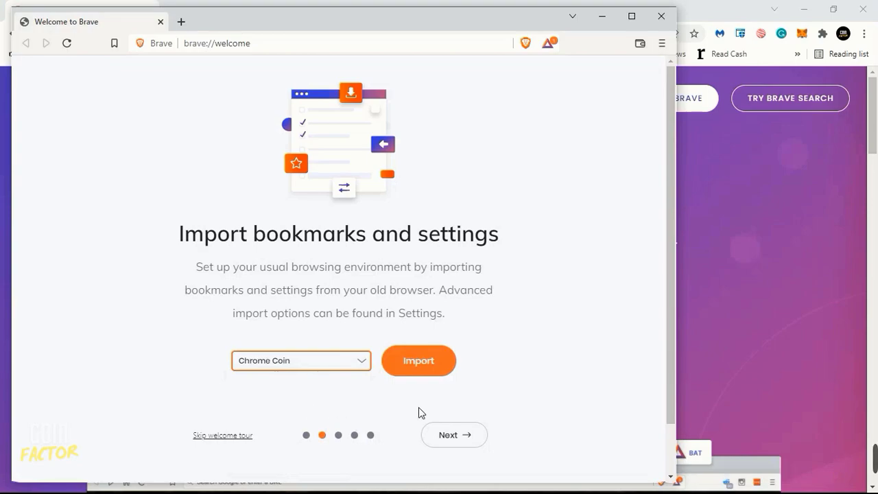
left_click(436, 371)
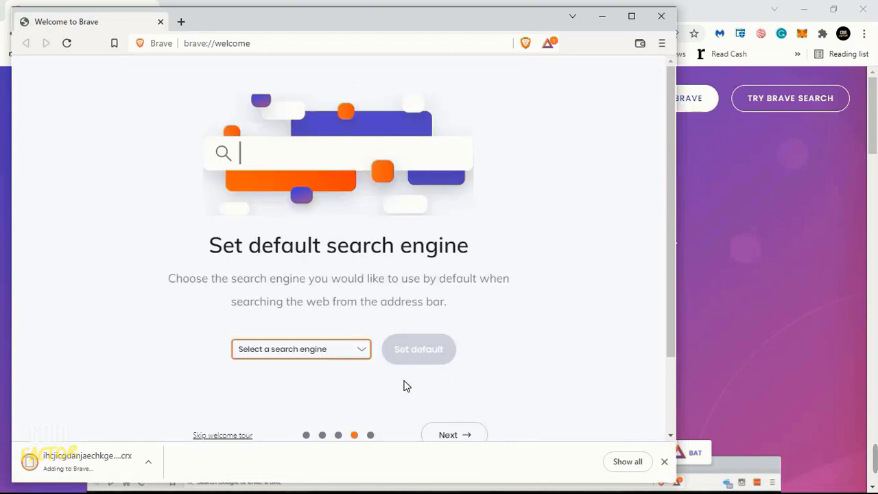
- Make Brave the default search engine and turn on Brave Rewards
left_click(365, 354)
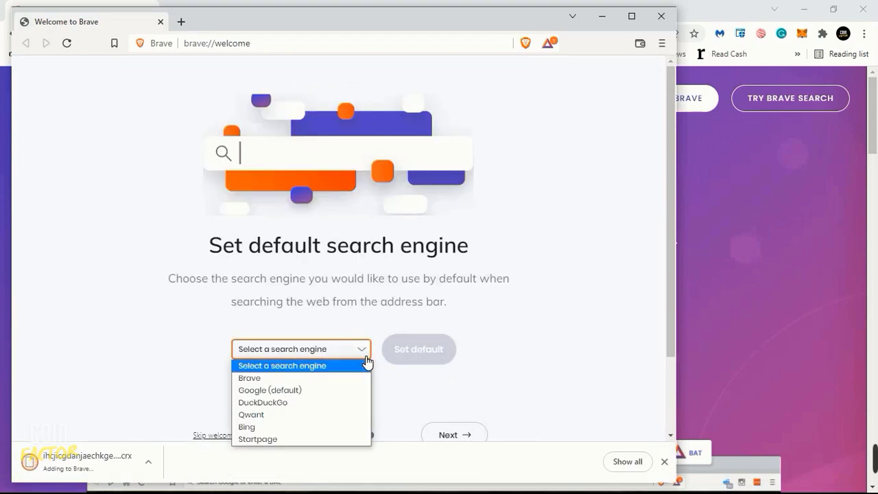
left_click(261, 381)
left_click(420, 351)
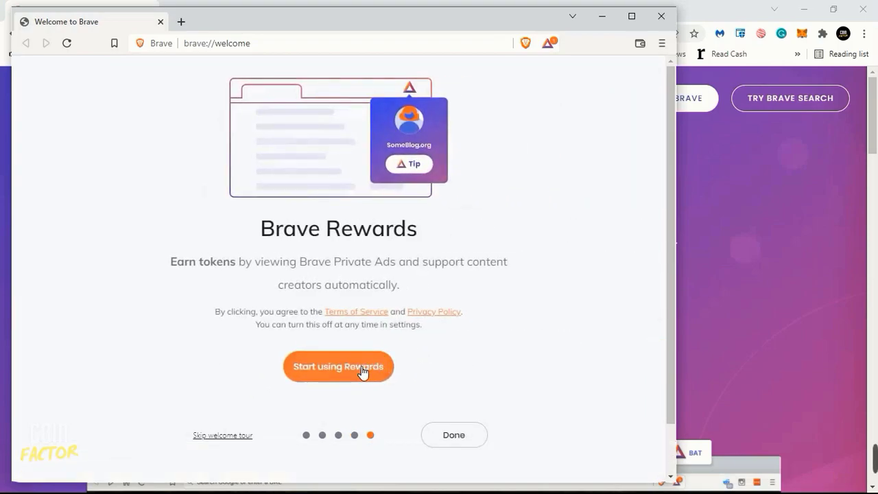
left_click(362, 372)
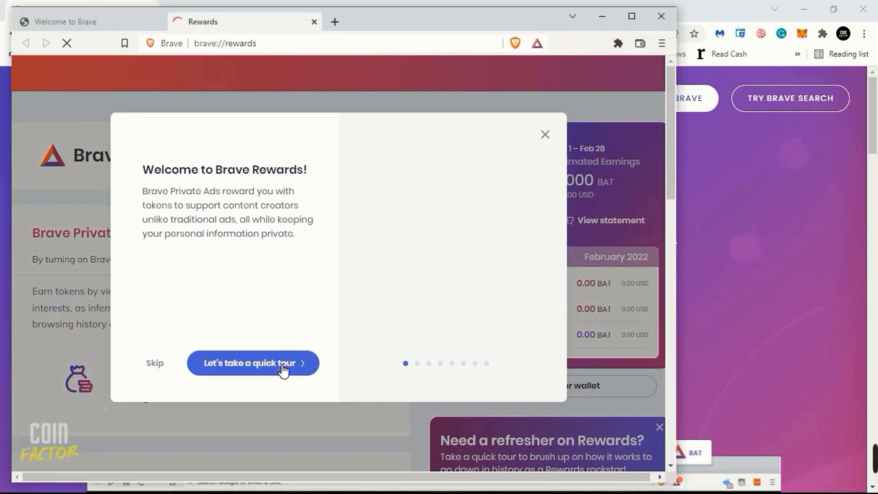
- Complete the Rewards quick tour, accepting 5 ads per hour and 1 BAT monthly support
left_click(282, 367)
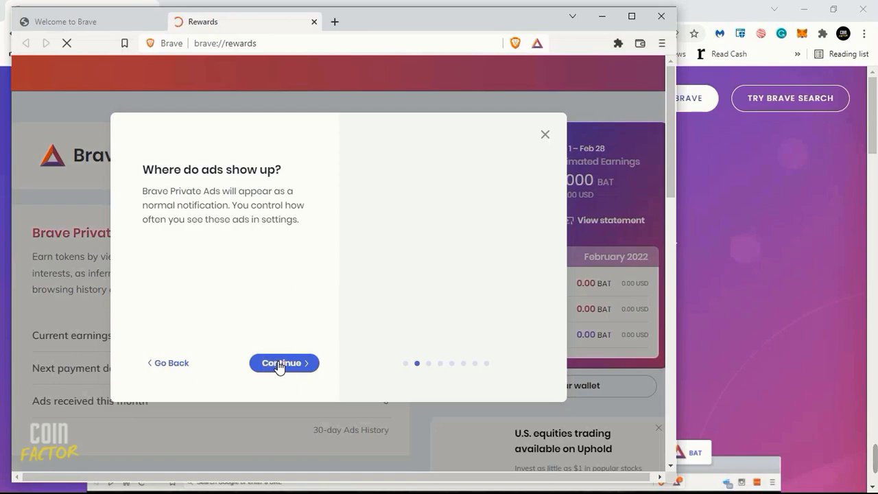
left_click(277, 365)
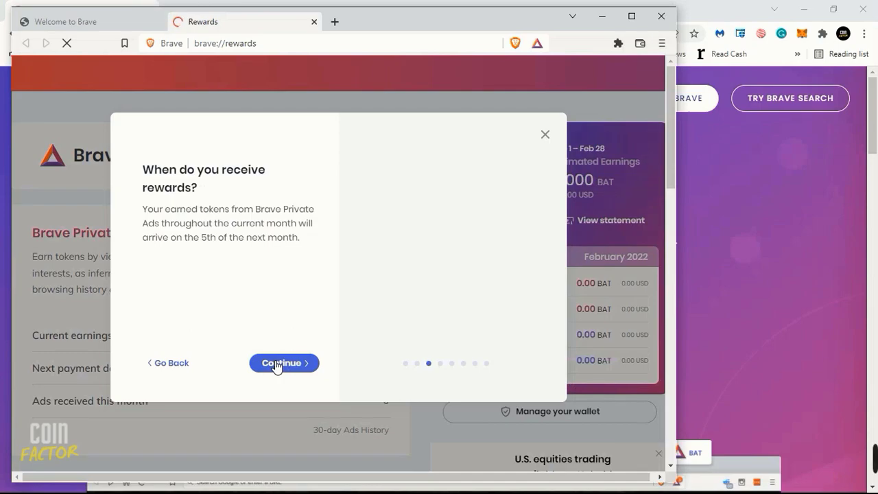
left_click(277, 363)
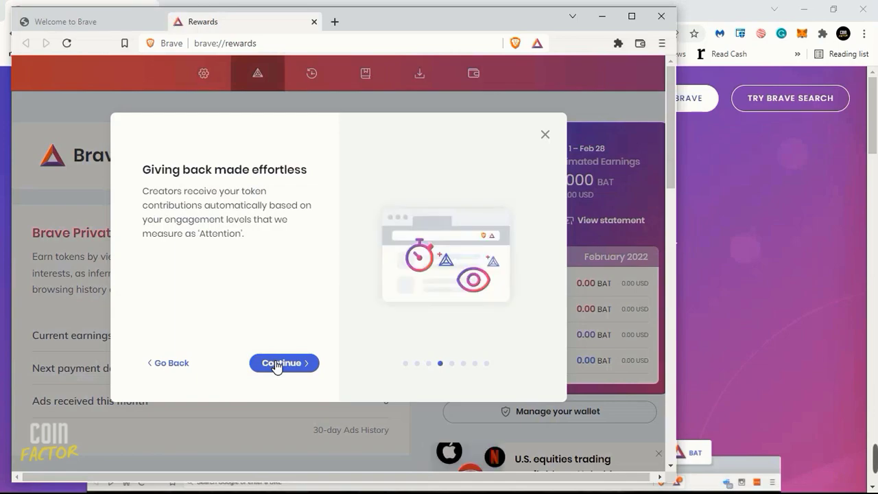
left_click(276, 366)
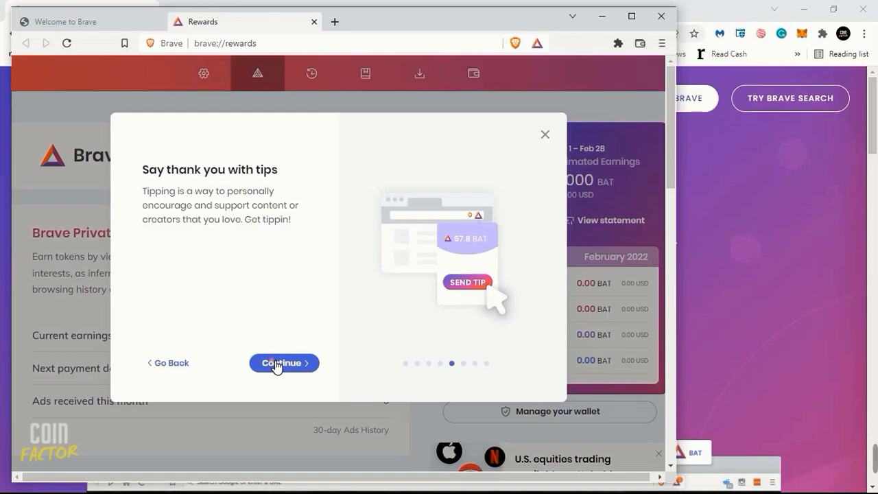
left_click(275, 366)
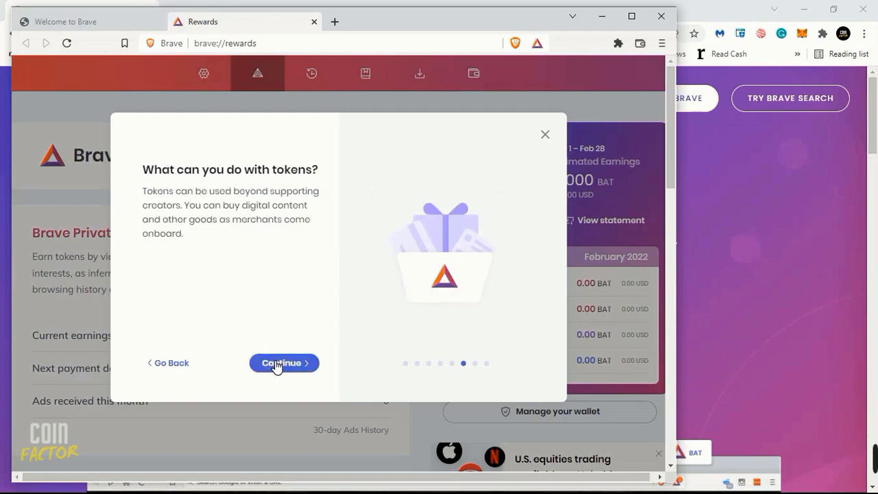
left_click(276, 365)
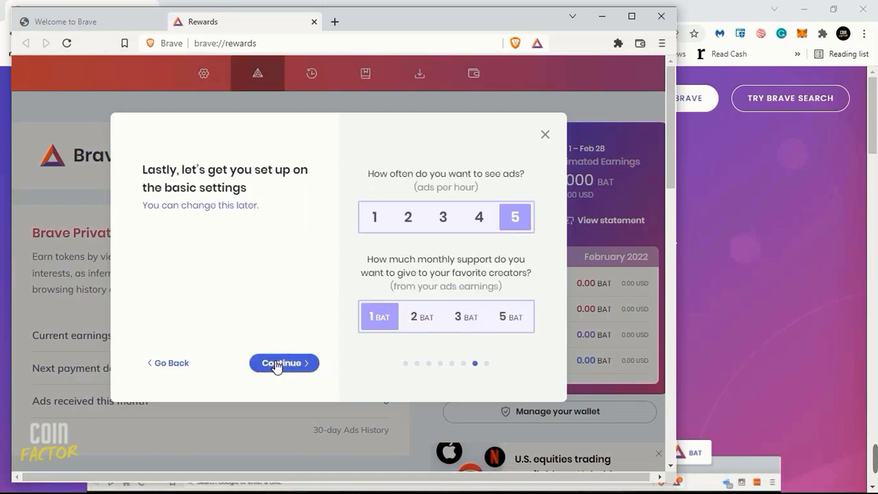
left_click(277, 365)
left_click(281, 366)
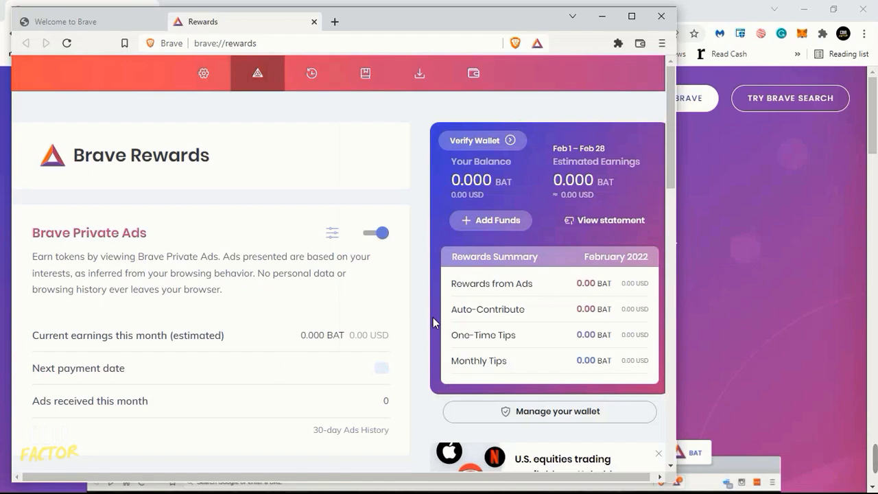
- Choose Verify Wallet on the balance card to bring up the 'Verifying is optional' notice
left_click(490, 146)
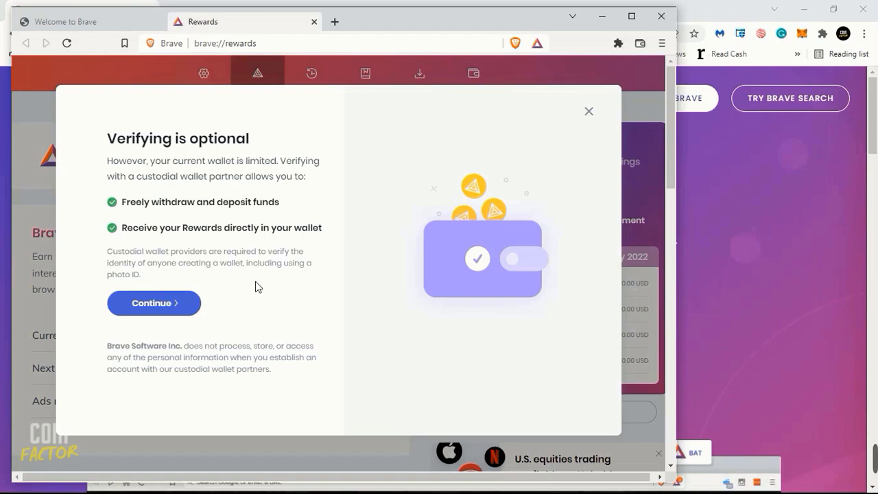
- Choose Uphold as the custodial wallet partner and continue to its login
left_click(182, 308)
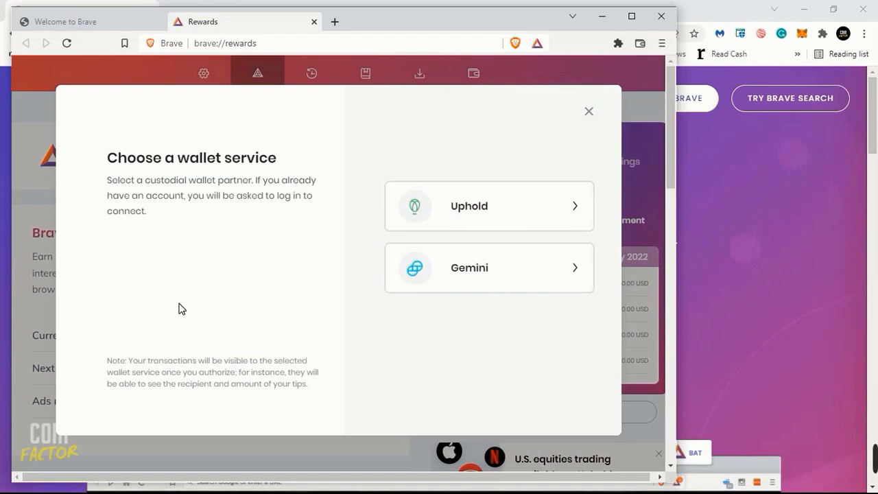
left_click(460, 212)
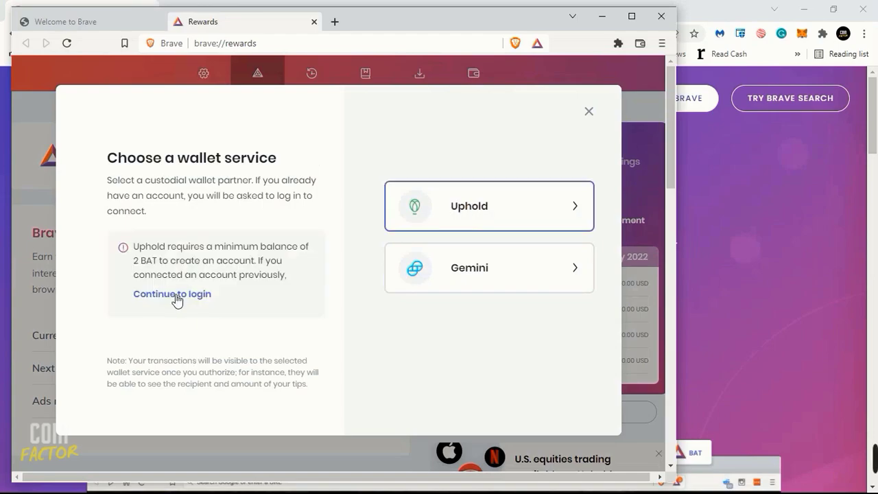
left_click(176, 296)
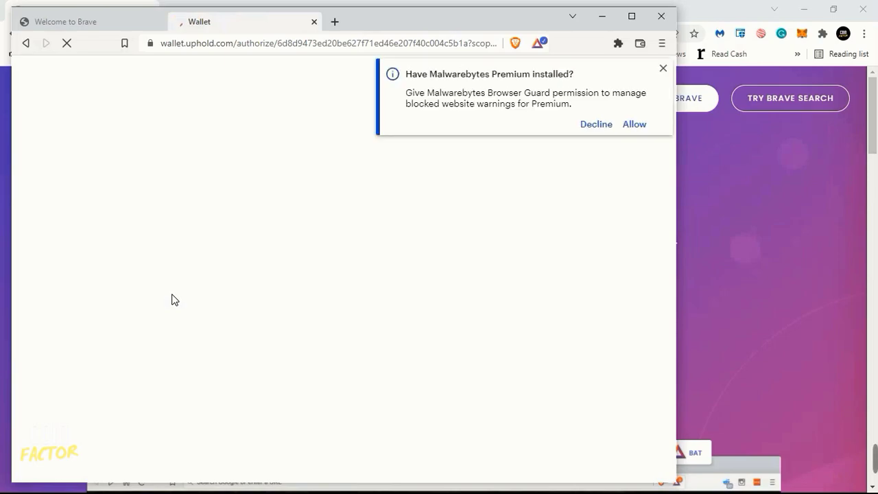
- Allow the Browser Guard permission, authorize Brave, and fill in the saved Uphold credentials
left_click(635, 125)
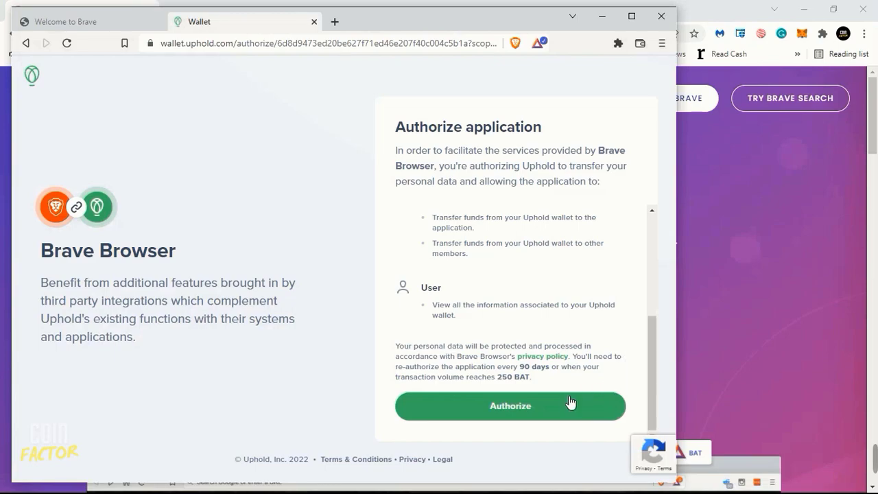
left_click(544, 412)
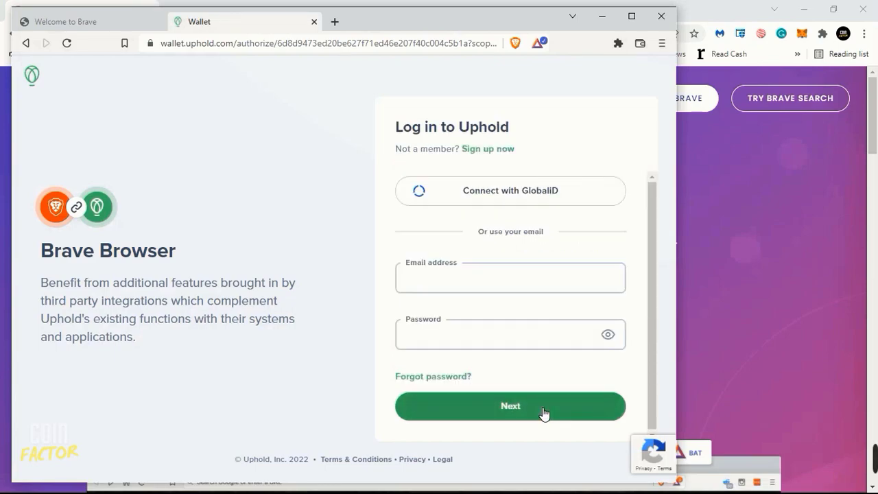
left_click(484, 292)
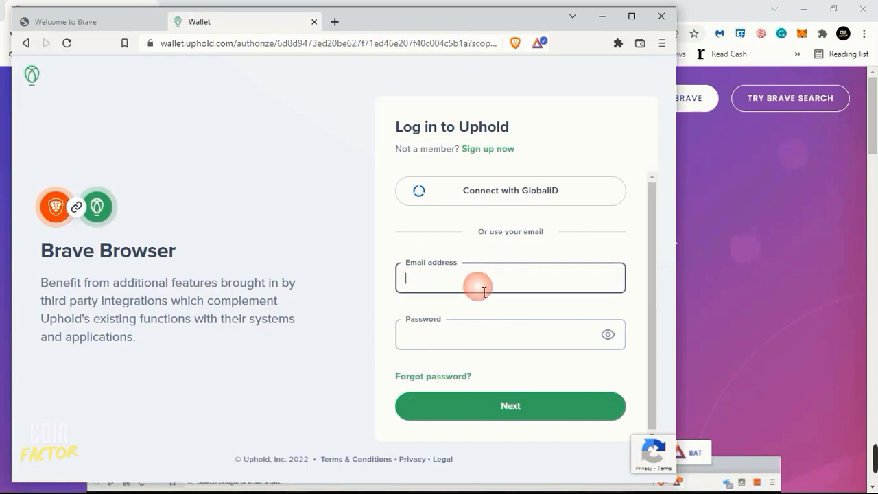
left_click(484, 290)
left_click(608, 334)
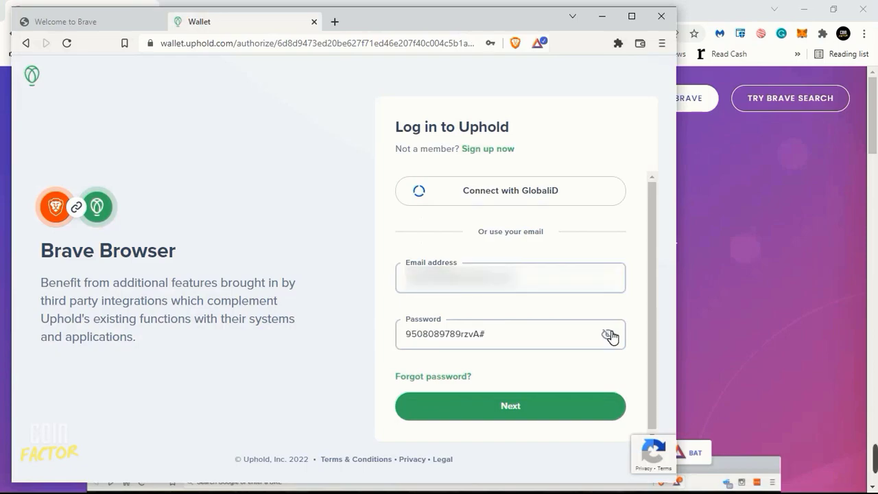
left_click(608, 334)
- Submit the Uphold login and the pasted two-factor code to connect the wallet
left_click(539, 404)
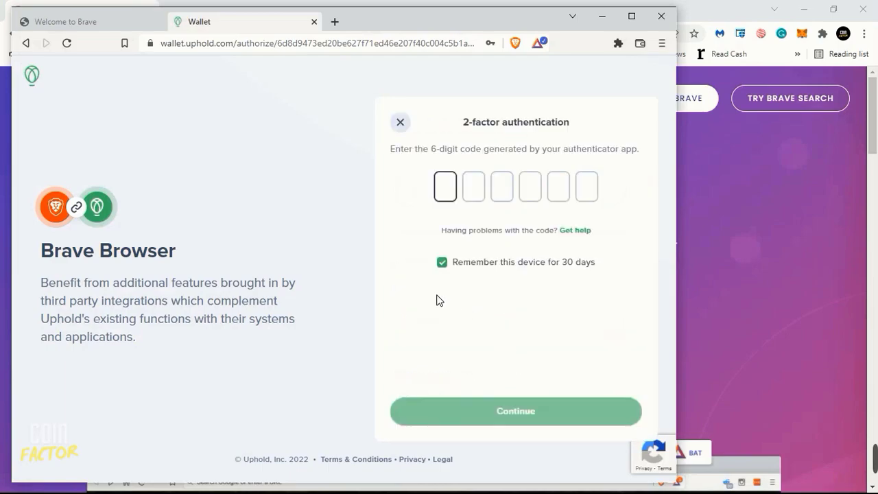
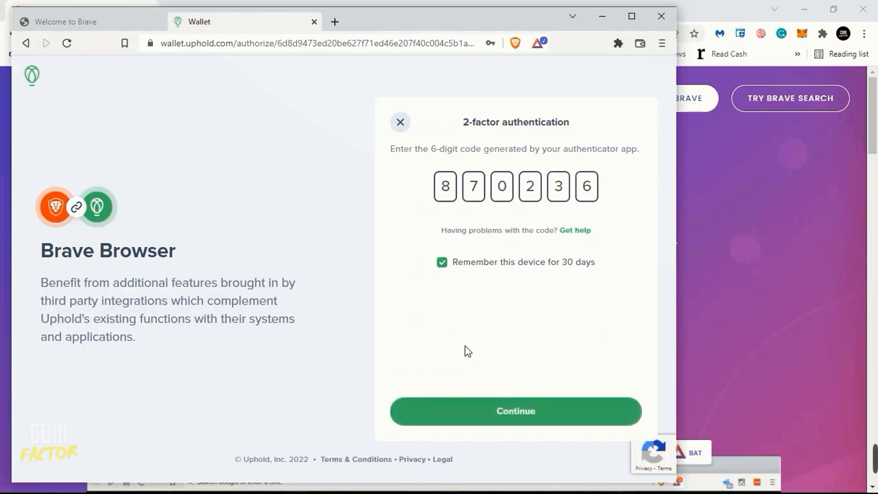
left_click(499, 412)
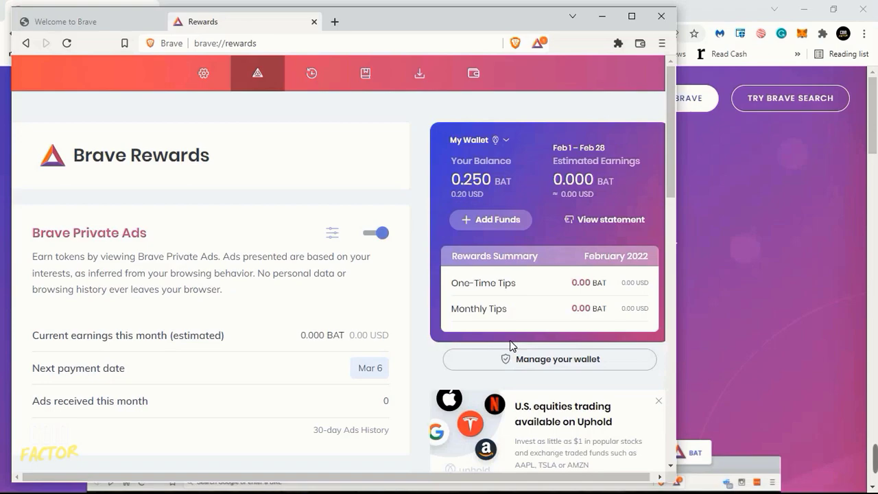
- Scroll the Rewards page down and back up to find the Brave Private Ads settings
scroll(369, 329, "down", 1)
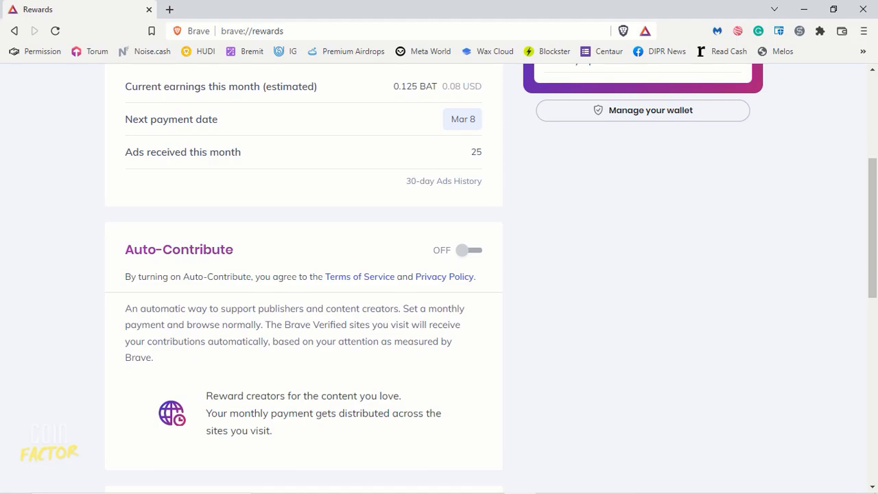
scroll(439, 275, "up", 4)
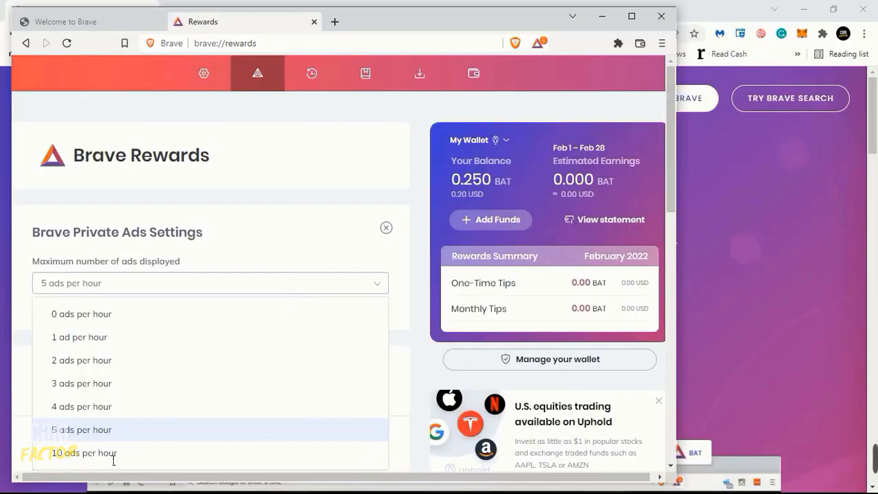
- Set the maximum Private Ads to 10 ads per hour and close the ads settings
left_click(112, 453)
scroll(112, 441, "down", 1)
left_click(156, 220)
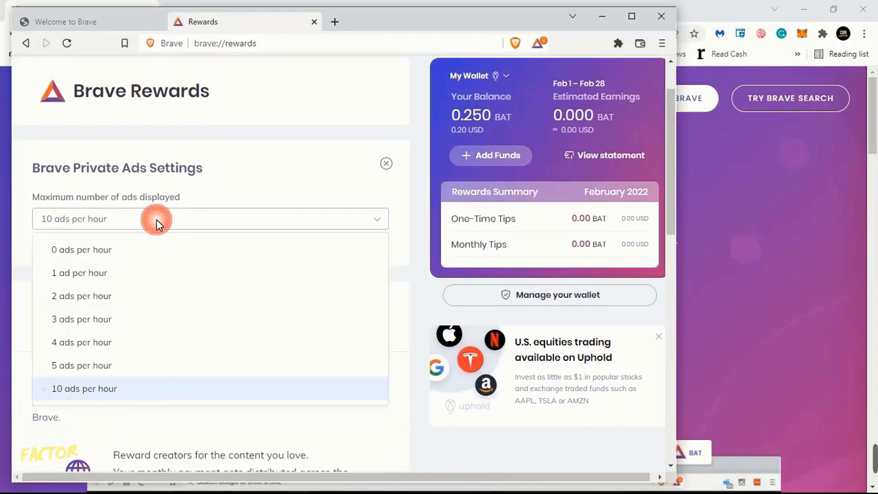
left_click(112, 389)
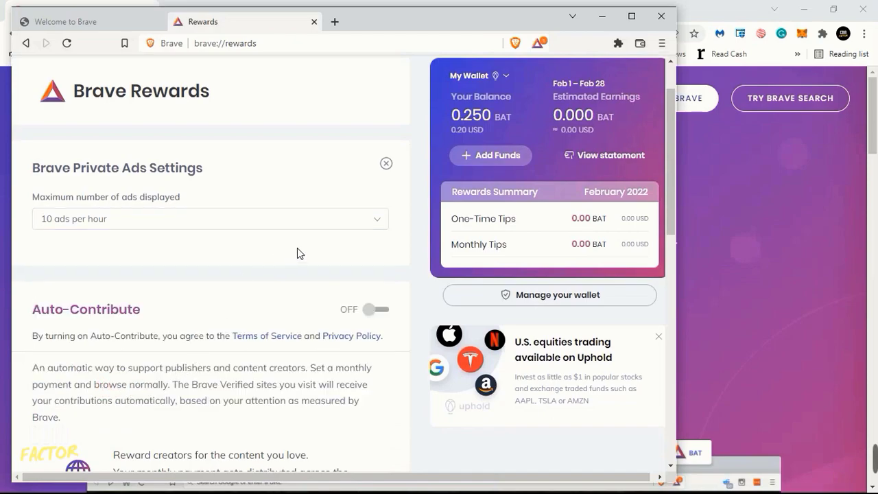
scroll(302, 257, "up", 1)
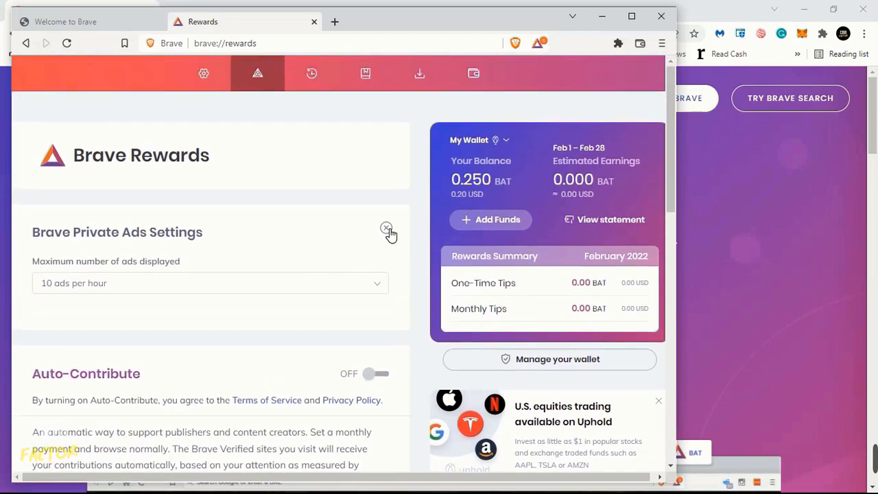
left_click(387, 229)
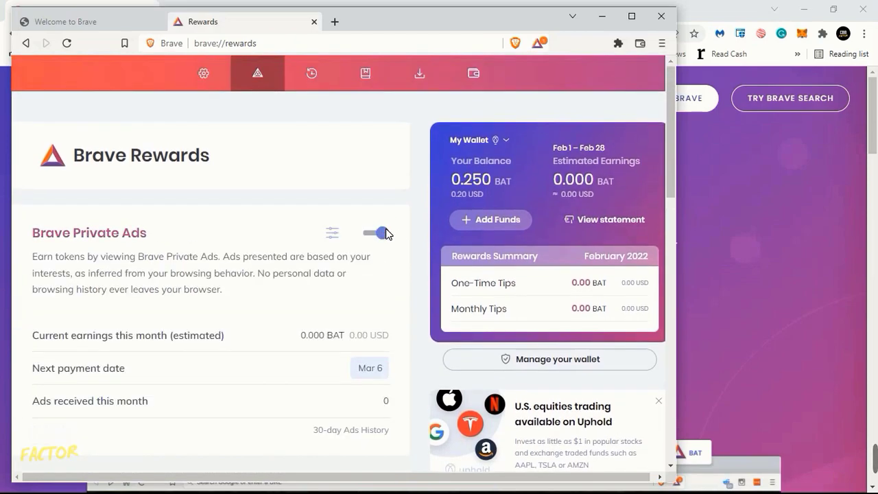
left_click(334, 233)
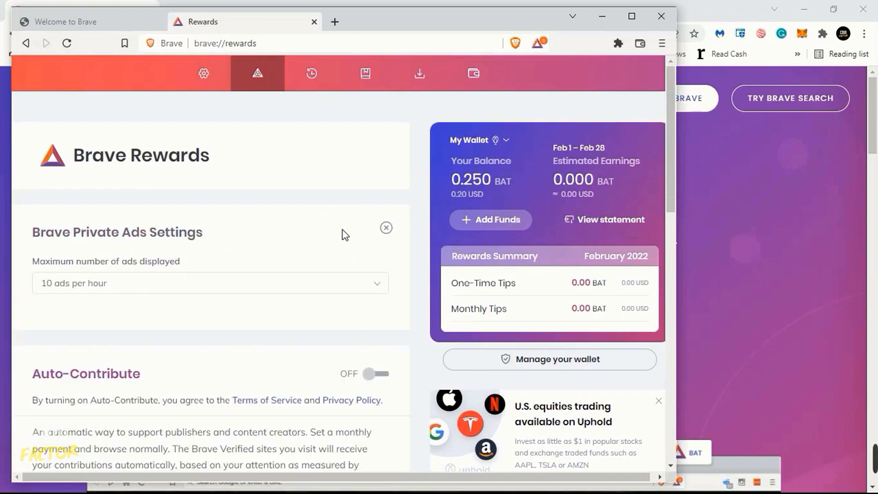
left_click(386, 228)
- Dismiss the Uphold equities trading promo card and go to Brave Wallet
scroll(449, 321, "down", 2)
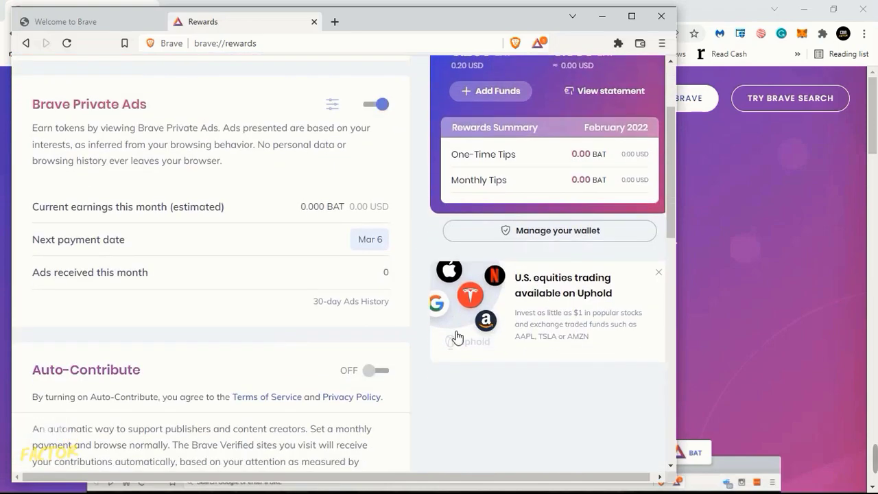
left_click(659, 273)
scroll(645, 323, "up", 2)
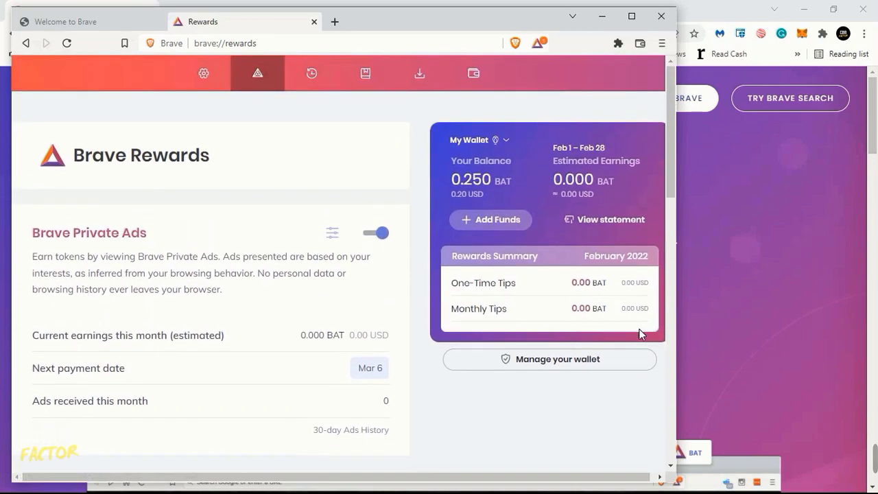
left_click(474, 74)
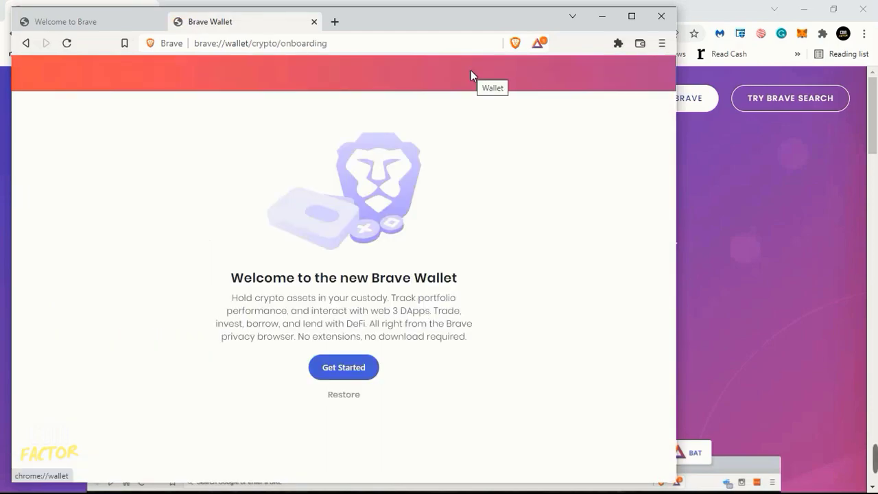
- Create a new Brave Wallet, entering and confirming a wallet password
left_click(352, 368)
left_click(346, 361)
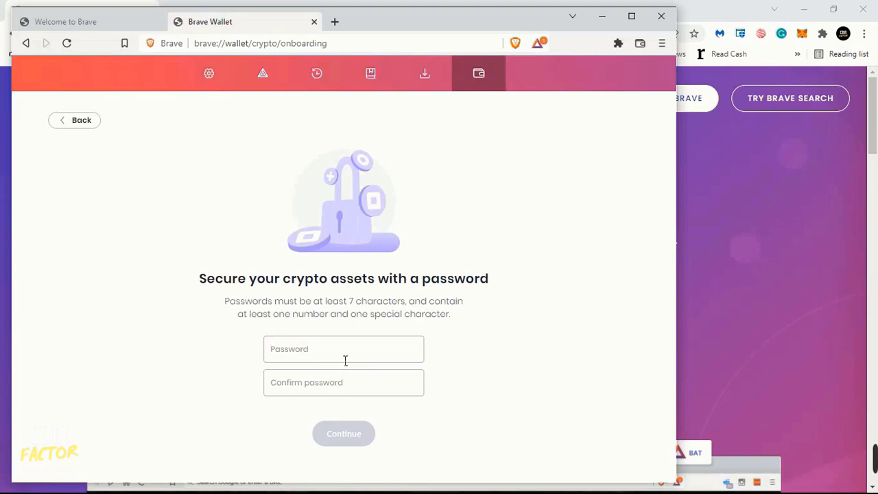
type("•••••••")
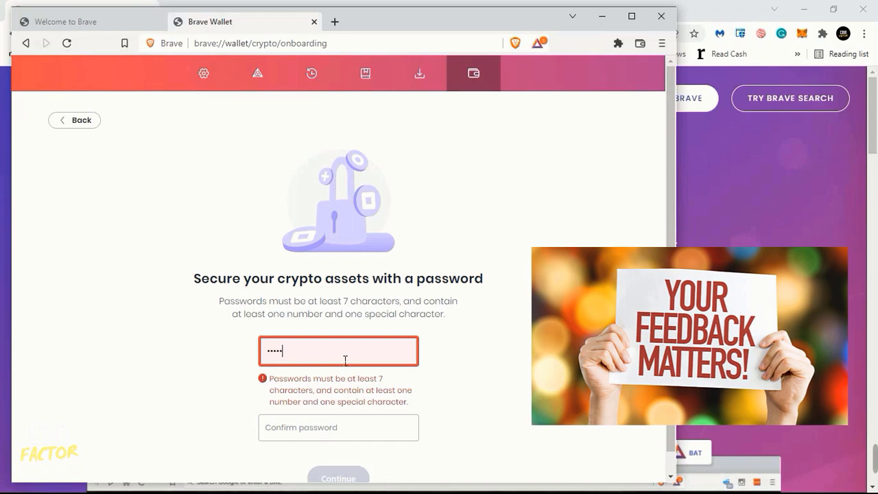
type("•••")
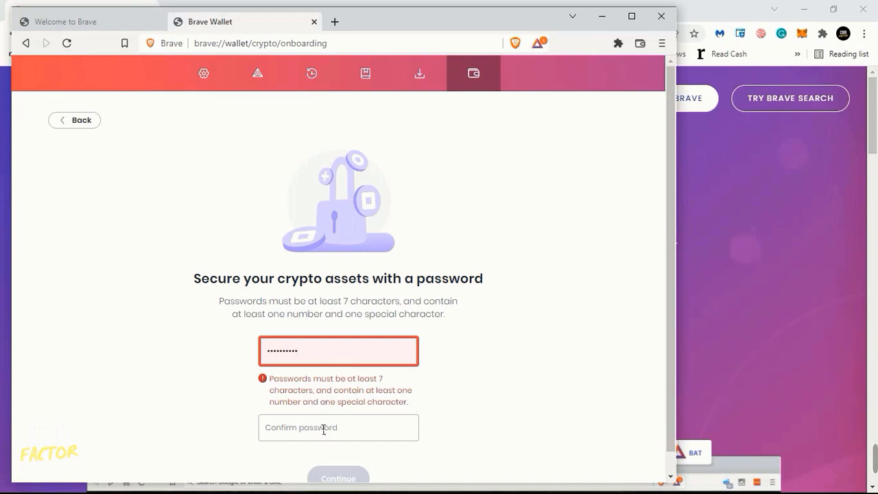
type("•••••")
left_click(337, 390)
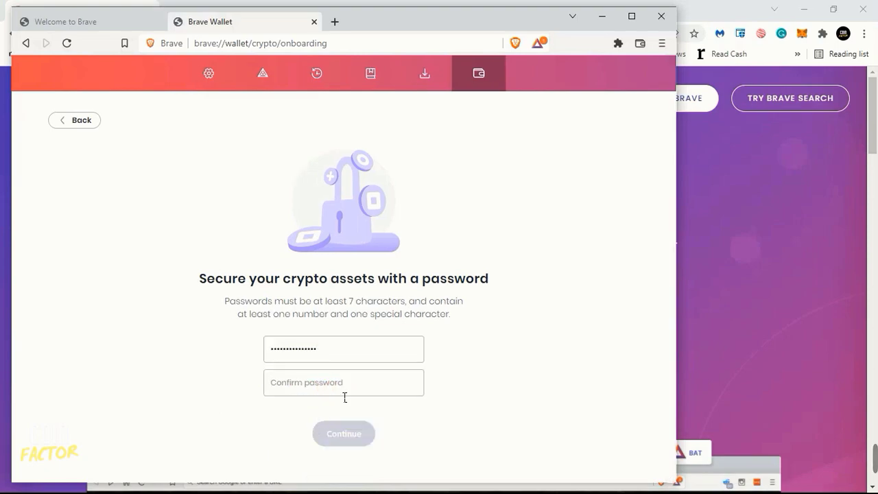
type("••••••••••••••")
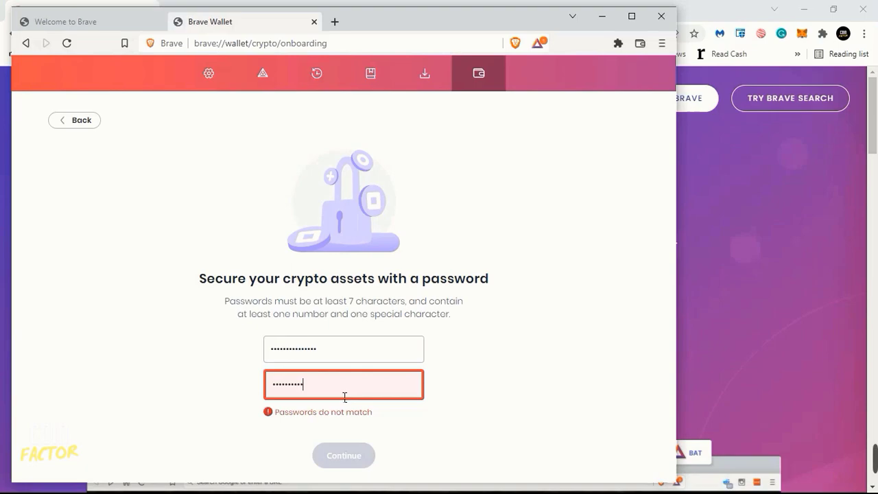
type("••")
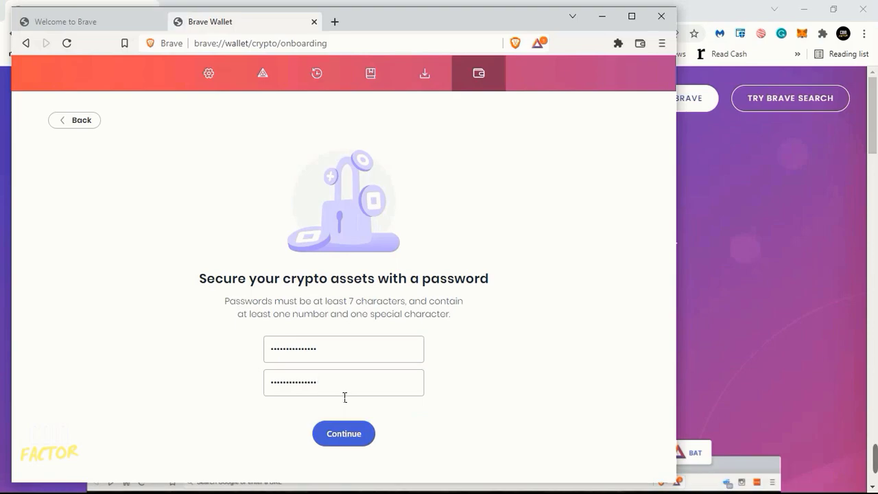
left_click(350, 438)
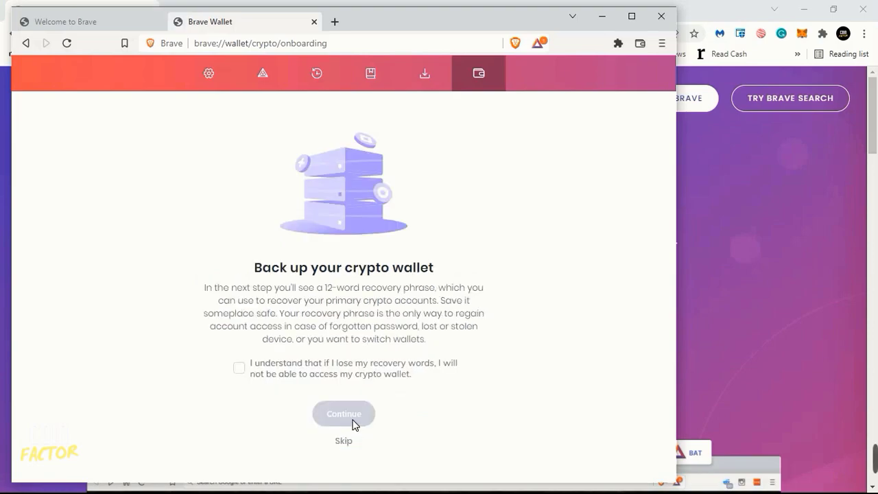
- Acknowledge the recovery warning, copy the 12-word recovery phrase, and confirm it is backed up
left_click(245, 369)
left_click(344, 417)
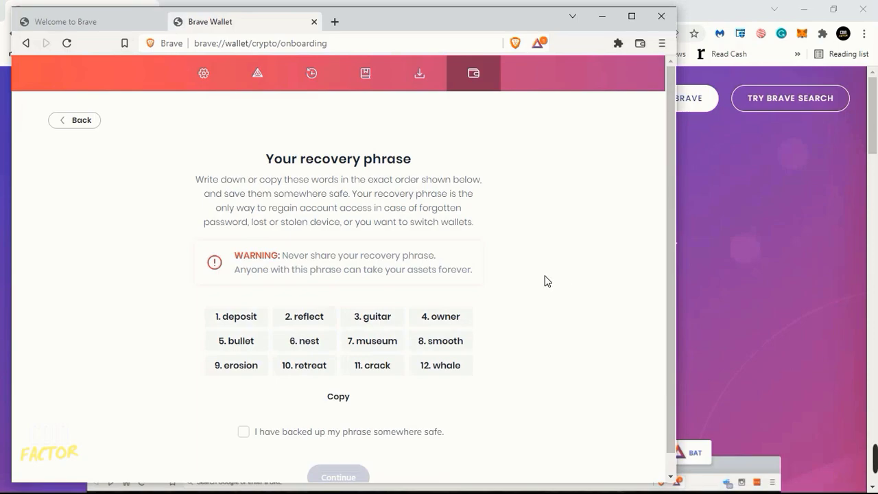
scroll(547, 282, "down", 1)
scroll(546, 281, "up", 1)
scroll(445, 175, "down", 1)
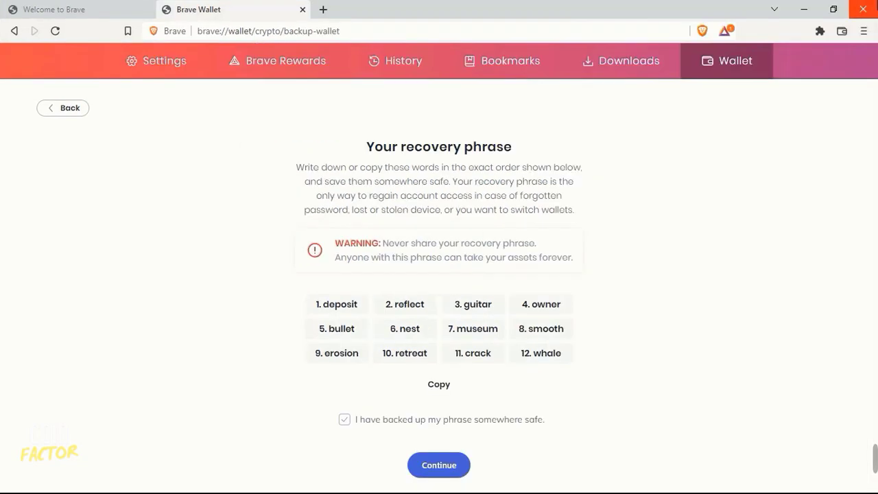
left_click(438, 387)
left_click(442, 465)
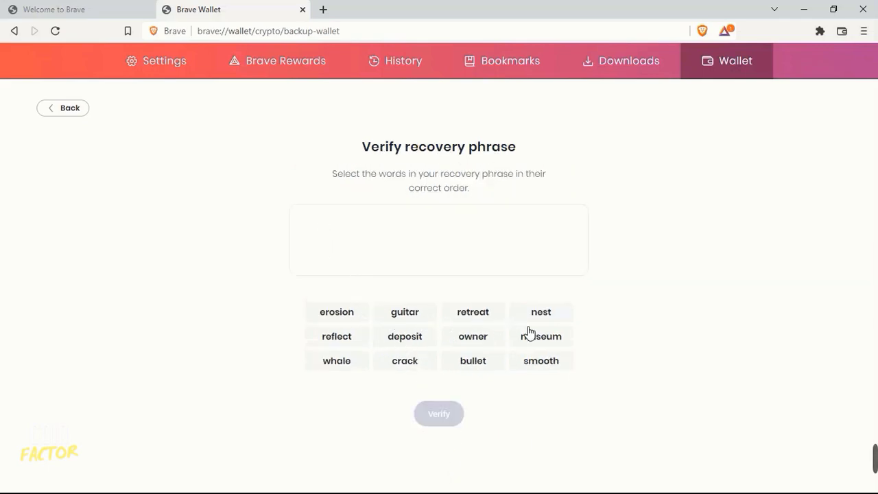
- Pick the first word of the recovery phrase on the verification page
left_click(404, 337)
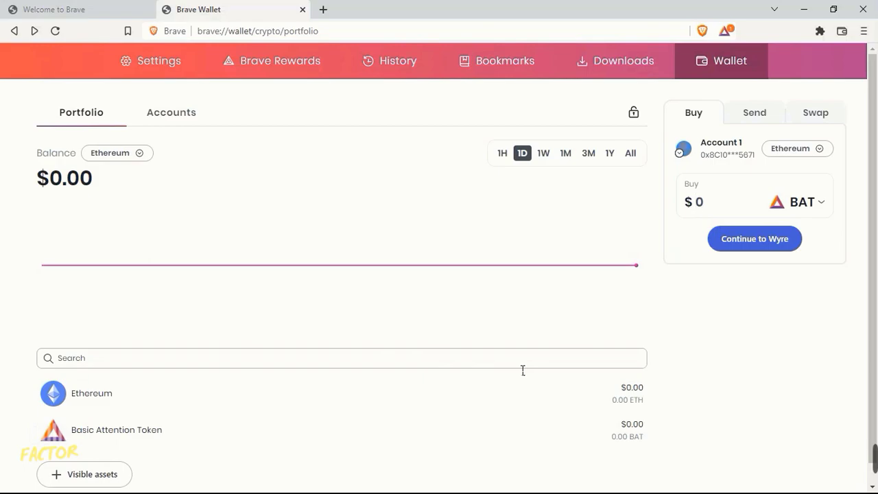
- Return to the Brave Rewards page from the top navigation bar
left_click(290, 73)
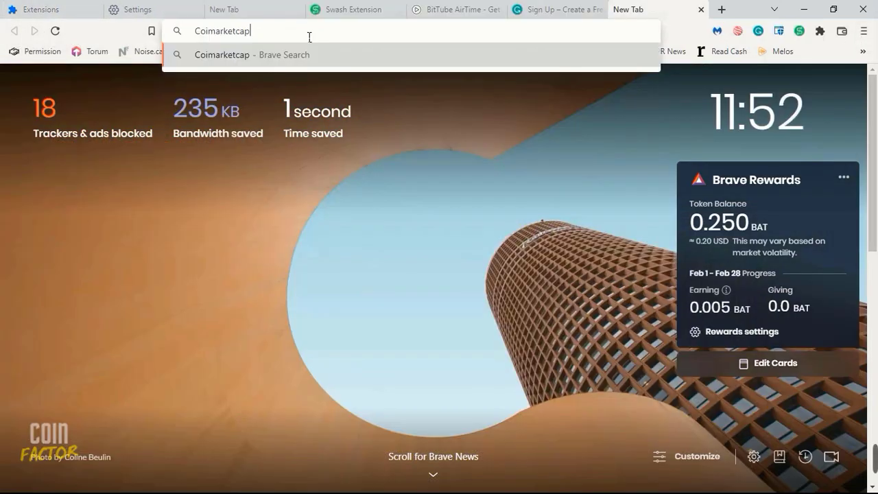
- Search for 'Coimarketcap' with Brave Search from the address bar
key("Return")
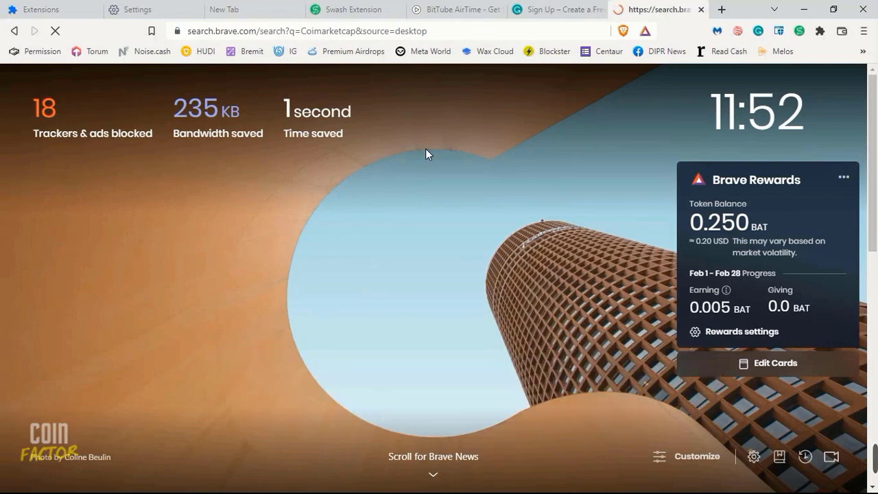
left_click(310, 37)
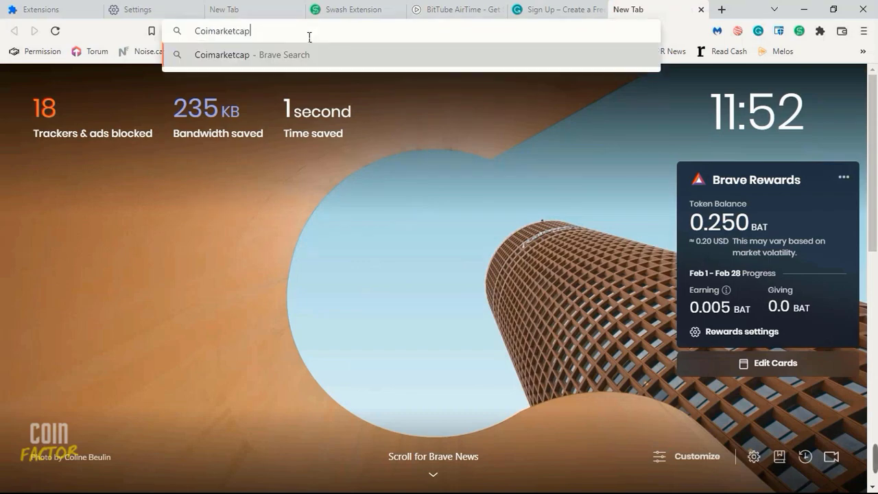
key("Return")
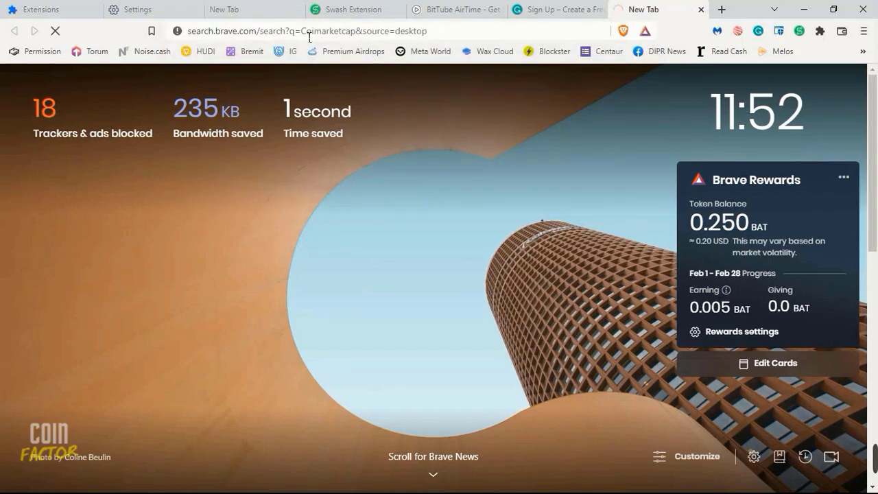